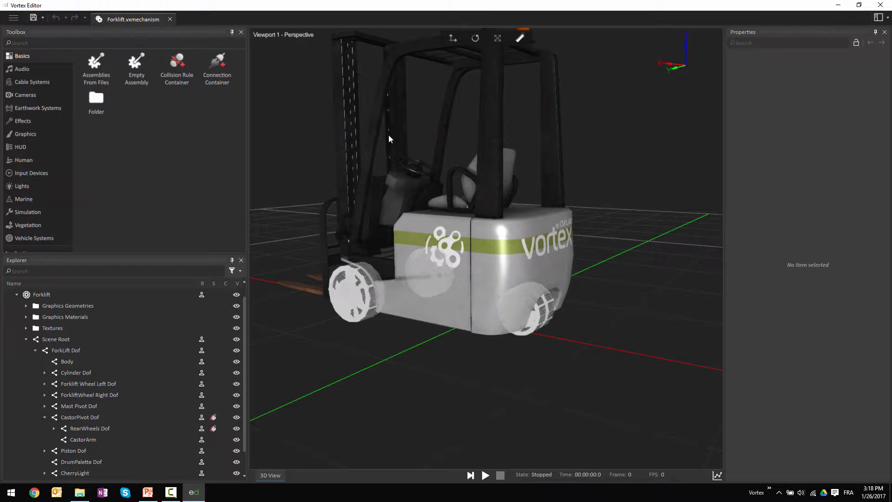
- Run the forklift mechanism simulation for a few seconds and stop it
left_click(486, 475)
left_click(487, 475)
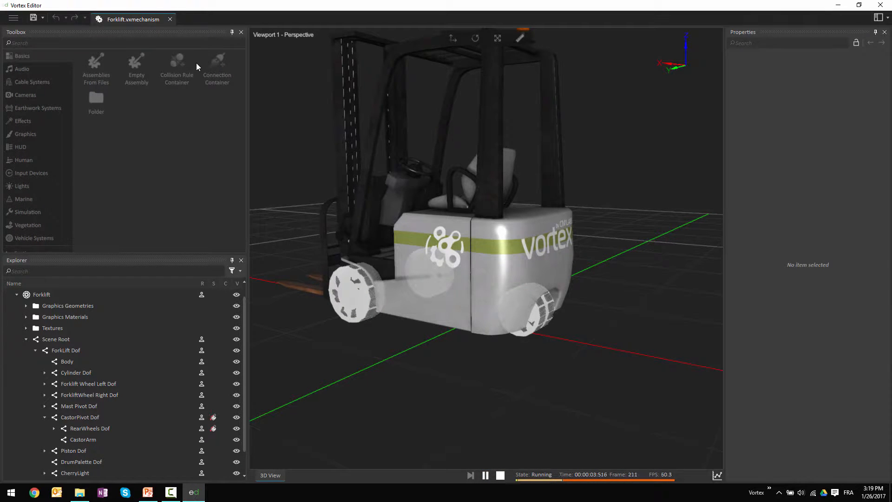
left_click(500, 474)
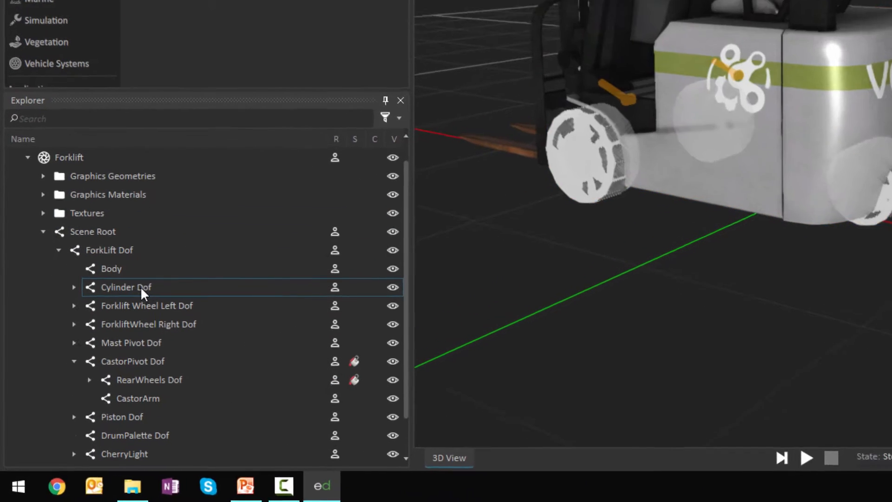
- Create a part in the assembly from the Body graphics node under ForkLift Dof
left_click(69, 361)
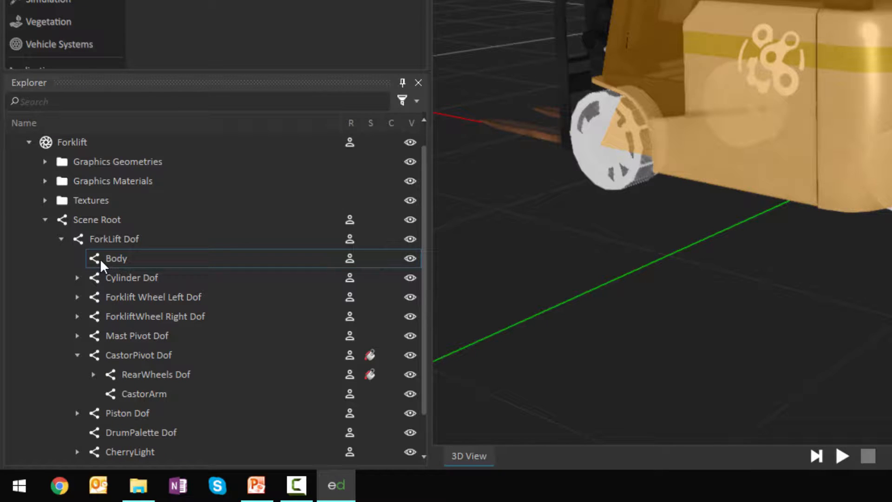
left_click(122, 258)
right_click(122, 258)
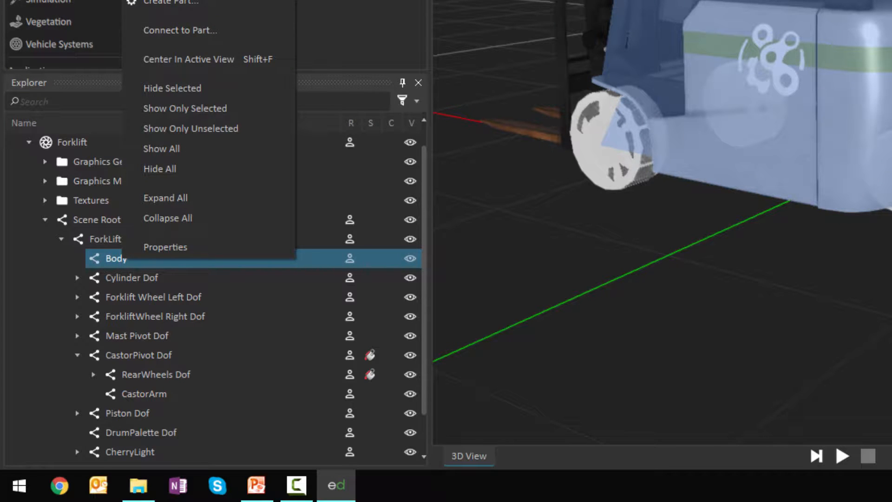
left_click(180, 30)
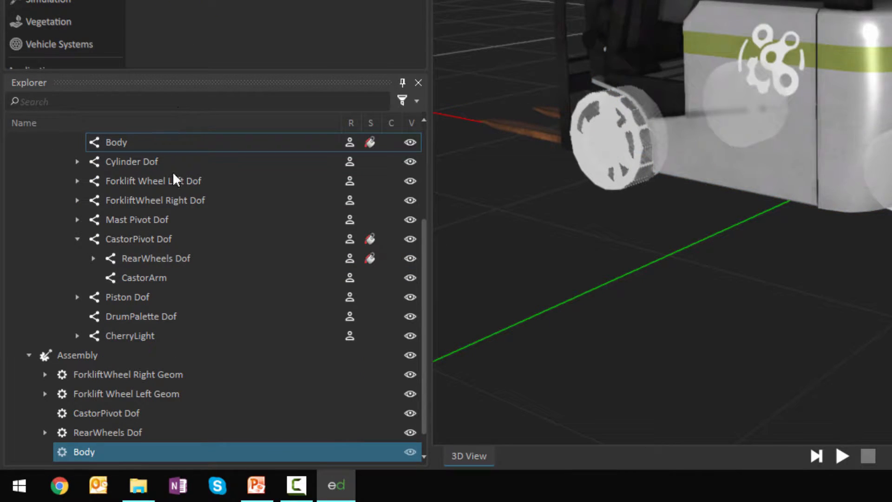
- Create a convex mesh collision geometry for the new Body part from the Body graphics node, with a fatness radius of 0.000
right_click(101, 455)
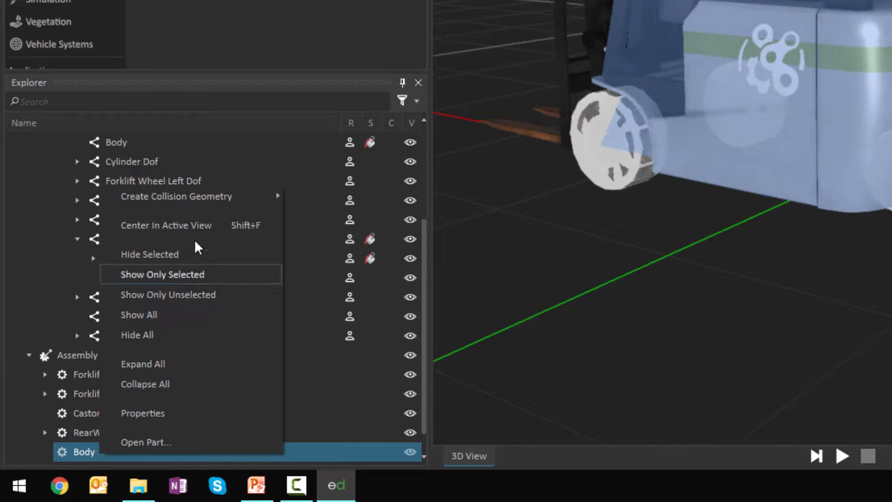
mouse_move(195, 199)
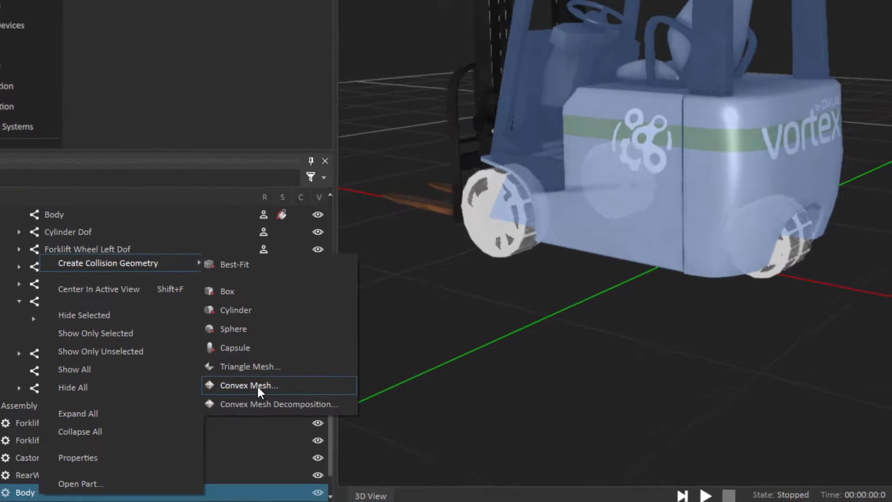
left_click(349, 340)
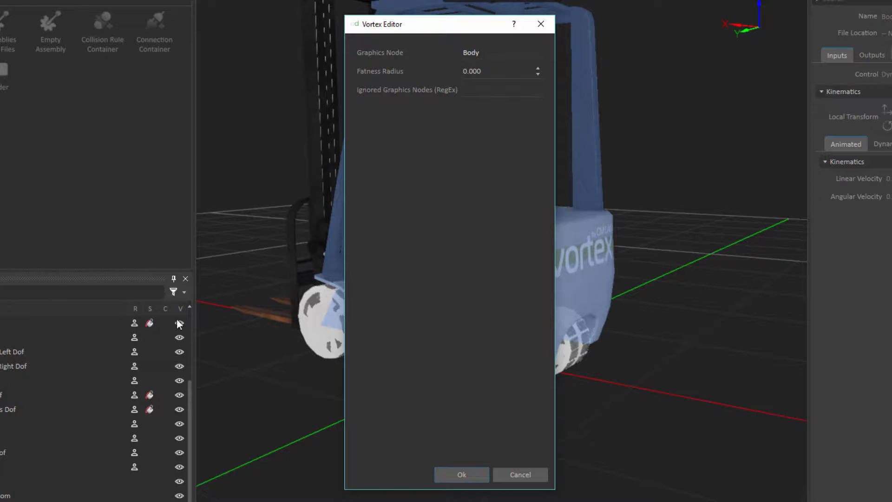
left_click(462, 475)
left_click(391, 430)
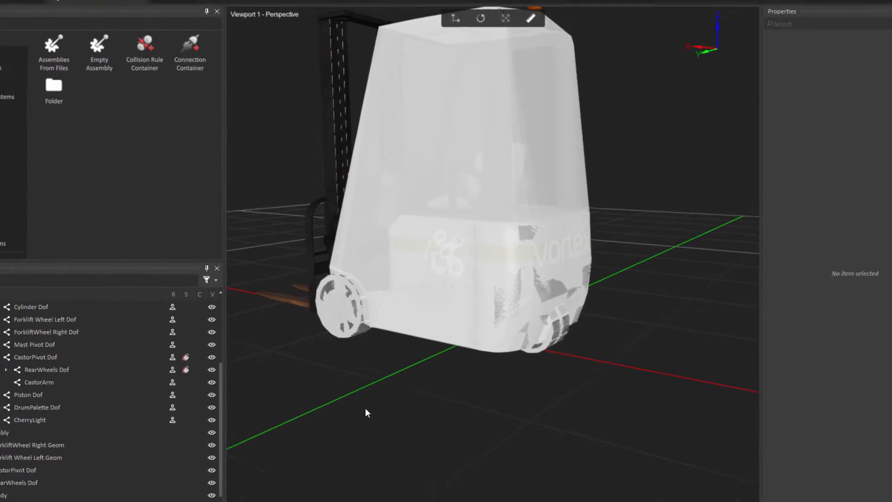
middle_click_drag(366, 410, 434, 388)
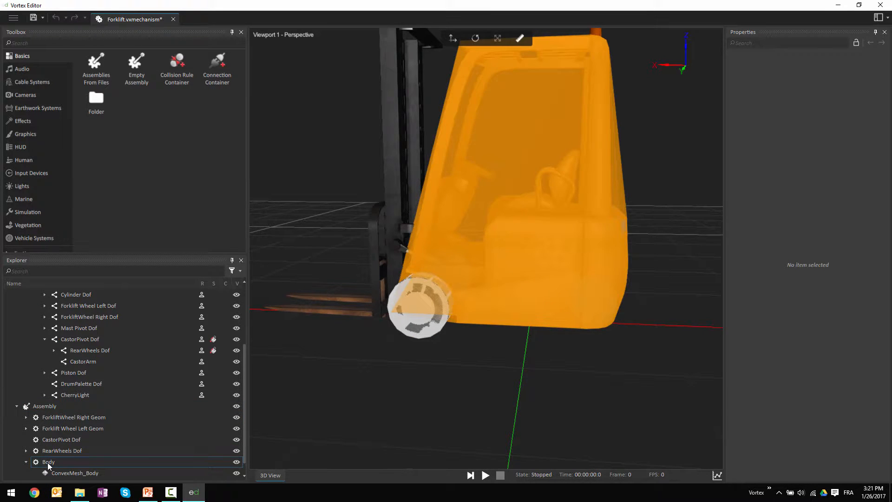
- Open the Body part for editing, saving the Forklift.vxmechanism file as required
double_click(48, 462)
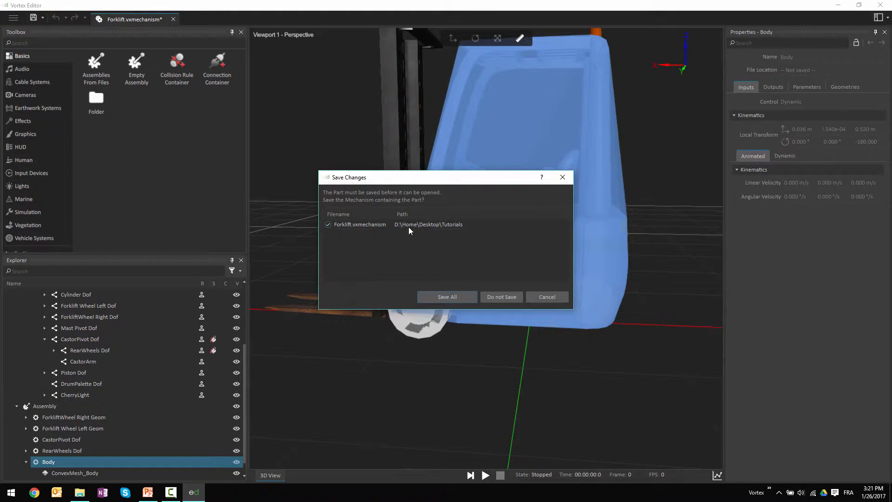
left_click(388, 225)
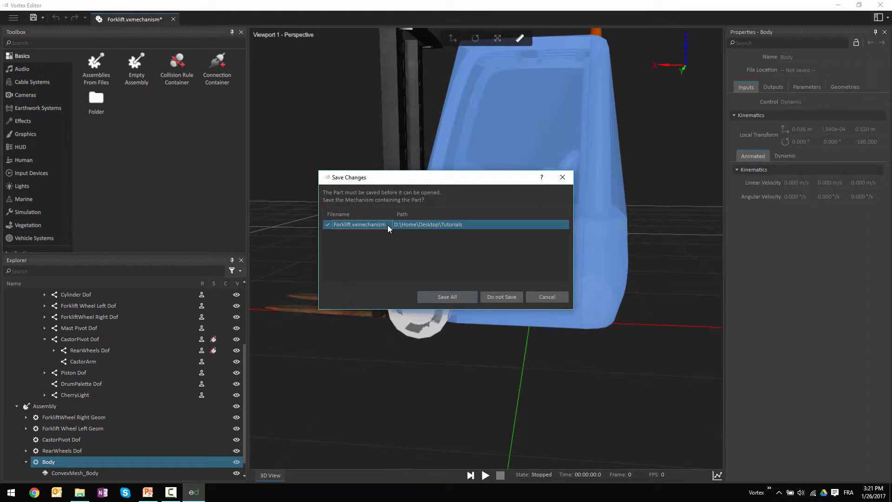
left_click(461, 300)
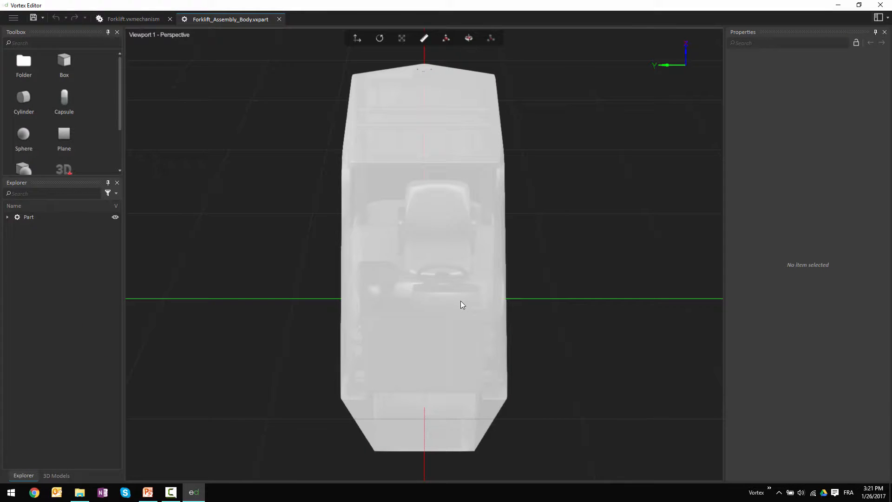
- Set the part's mass to 2000 kg and compute its inertia and center of mass from the collision geometry
middle_click_drag(491, 415, 449, 262)
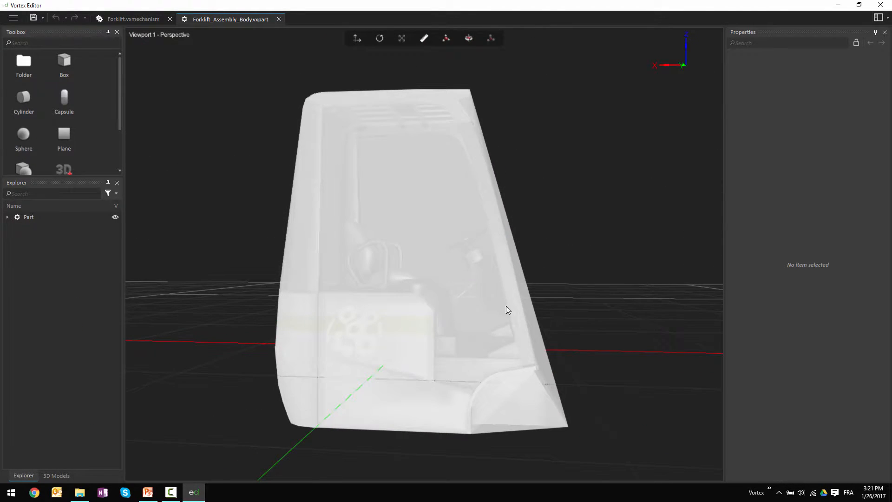
middle_click_drag(506, 306, 514, 2)
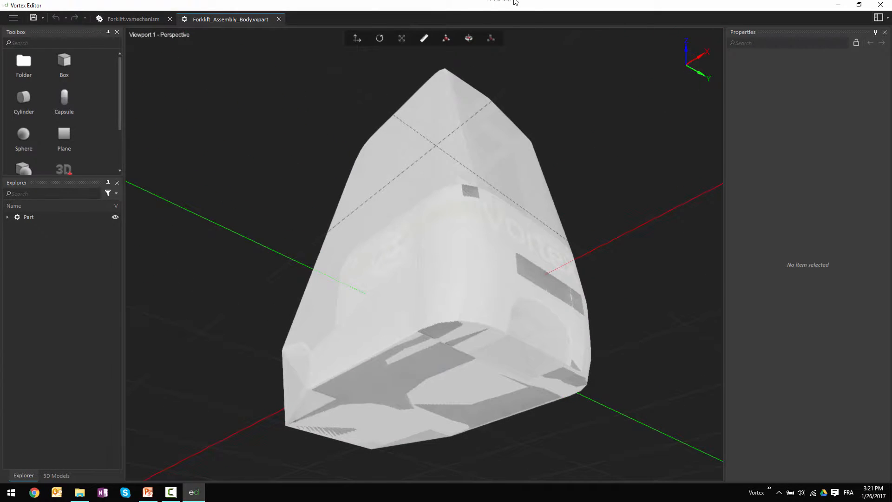
middle_click_drag(398, 76, 442, 268)
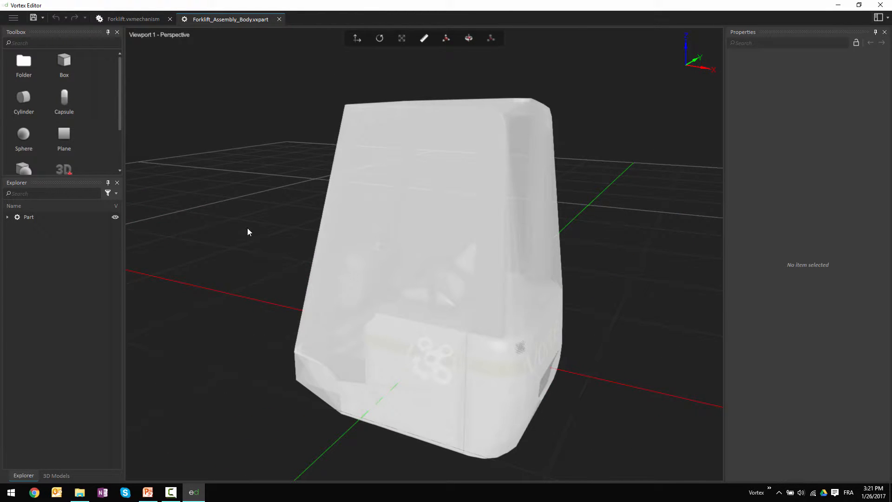
left_click(7, 217)
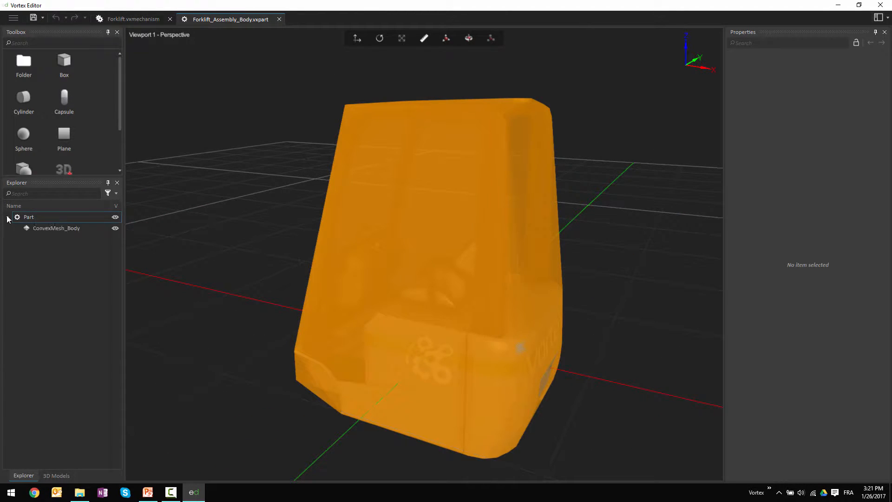
left_click(34, 219)
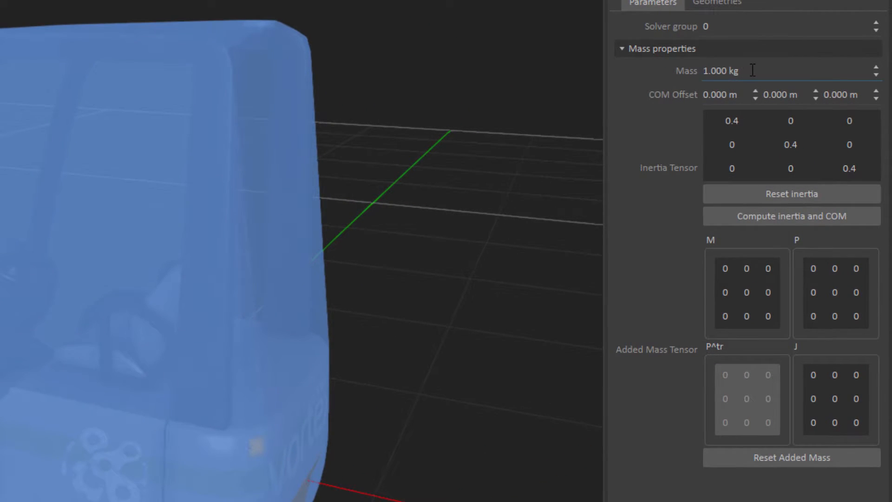
double_click(753, 70)
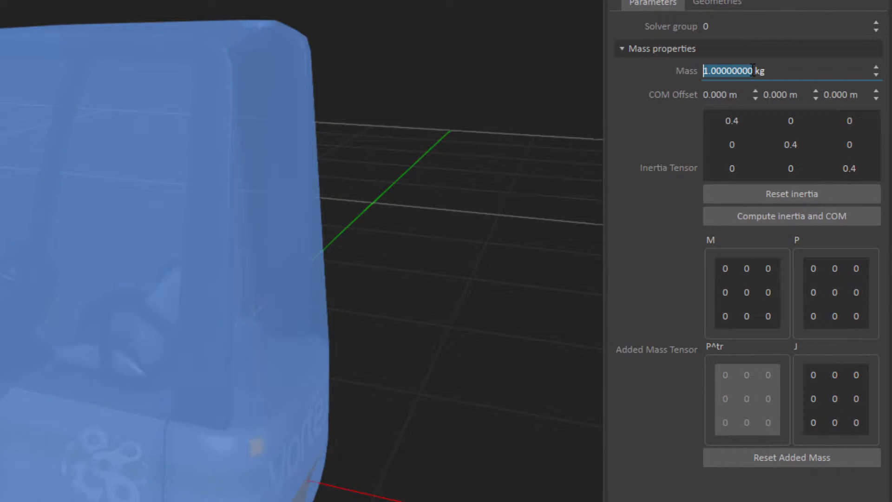
type("2000")
key("Tab")
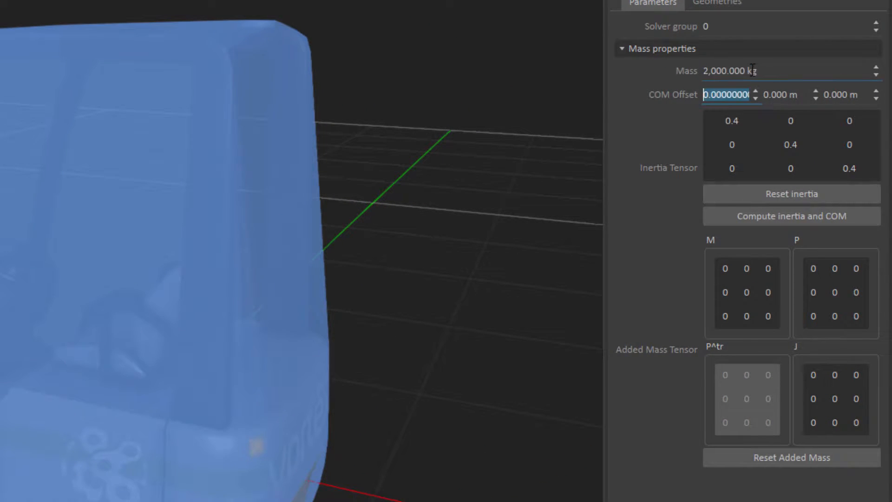
left_click(790, 216)
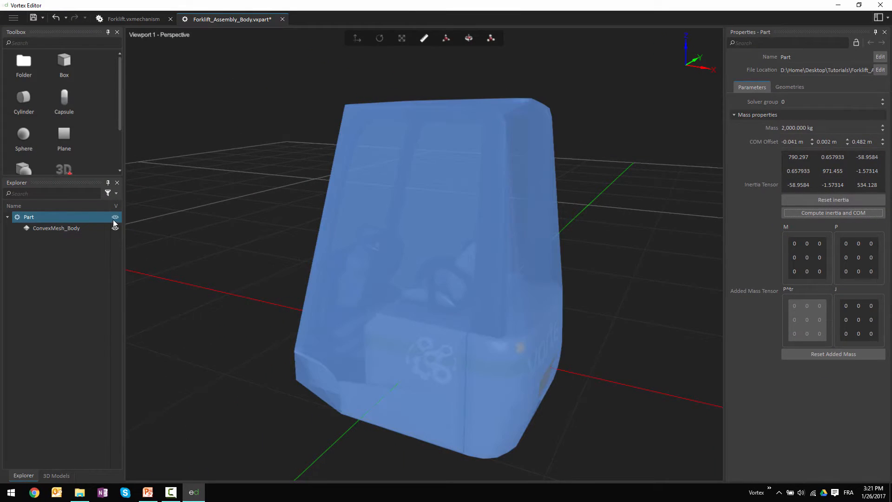
- Turn on the inertia display for the part and deselect it in the 3D view
left_click(115, 222)
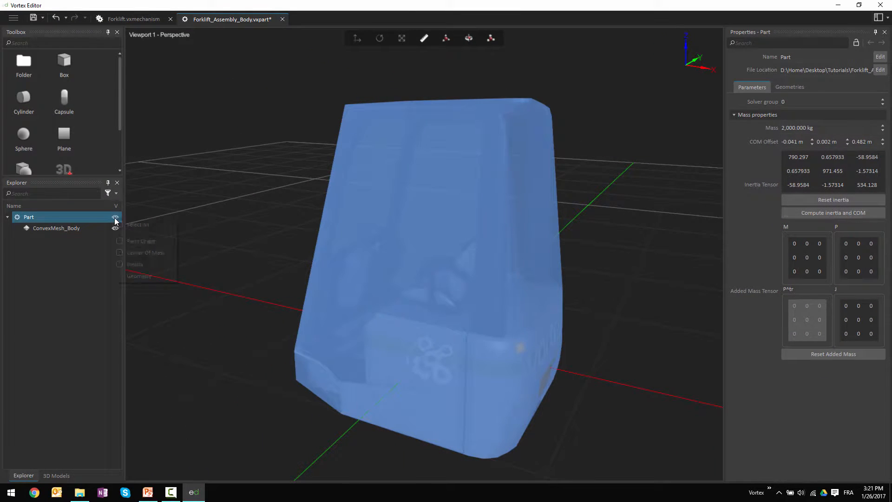
left_click(135, 265)
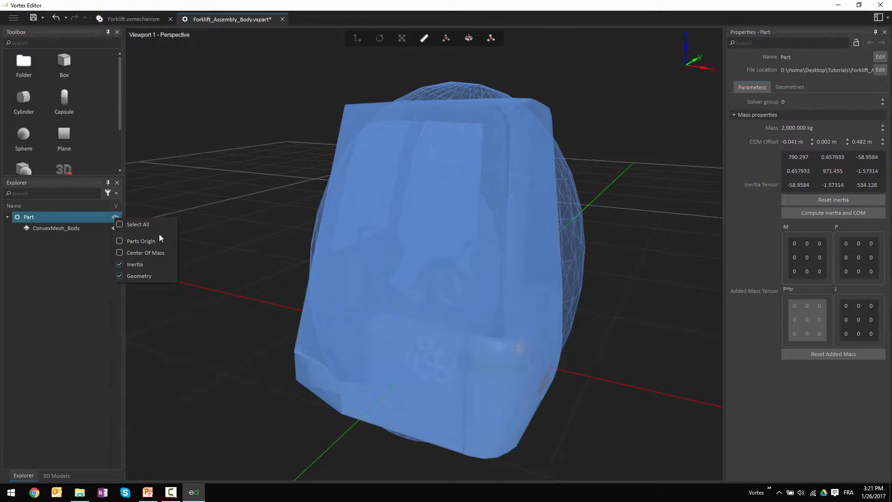
left_click(33, 218)
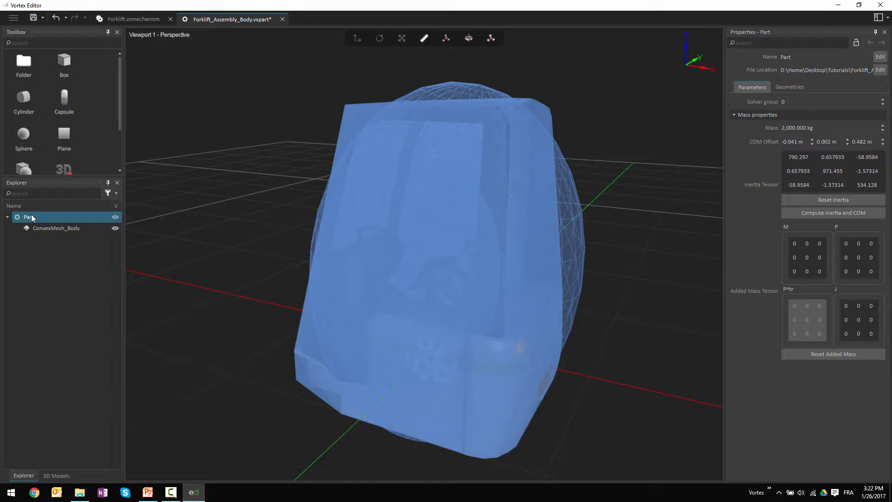
left_click(210, 247)
left_click_drag(210, 243, 428, 257)
left_click_drag(264, 250, 419, 286)
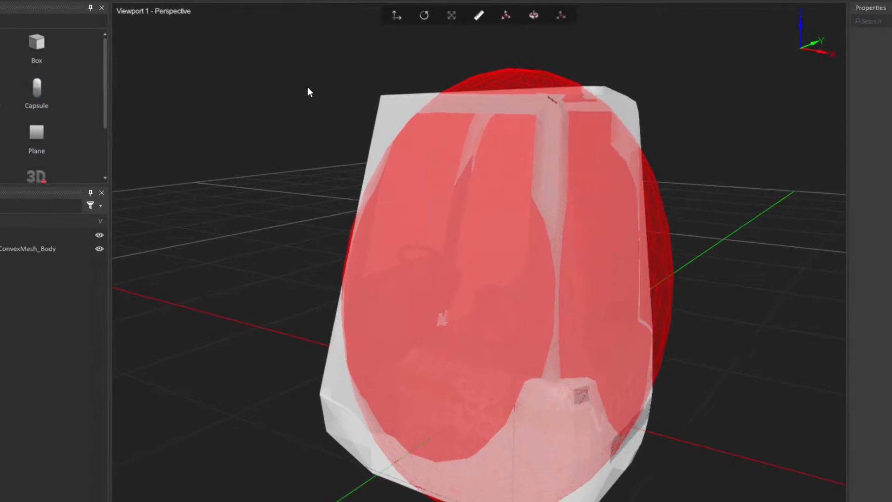
- Turn off the Geometry debug display in the viewport, leaving the inertia display on
right_click(283, 98)
mouse_move(299, 105)
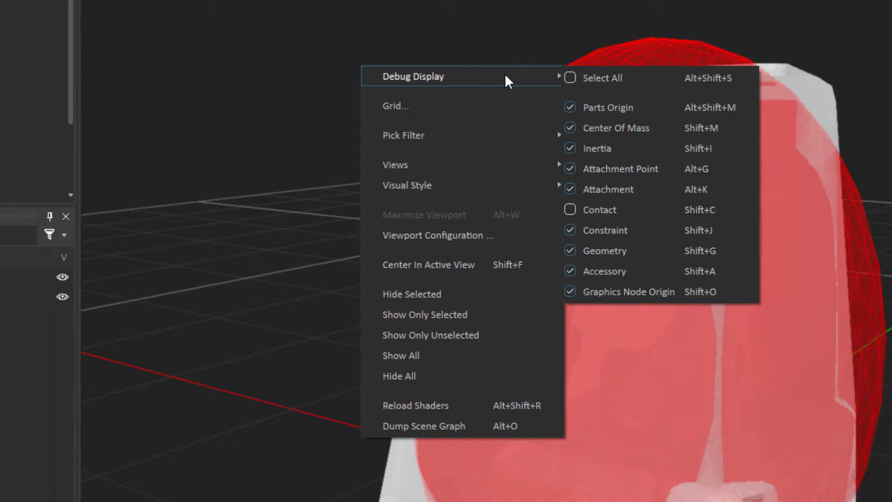
left_click(594, 258)
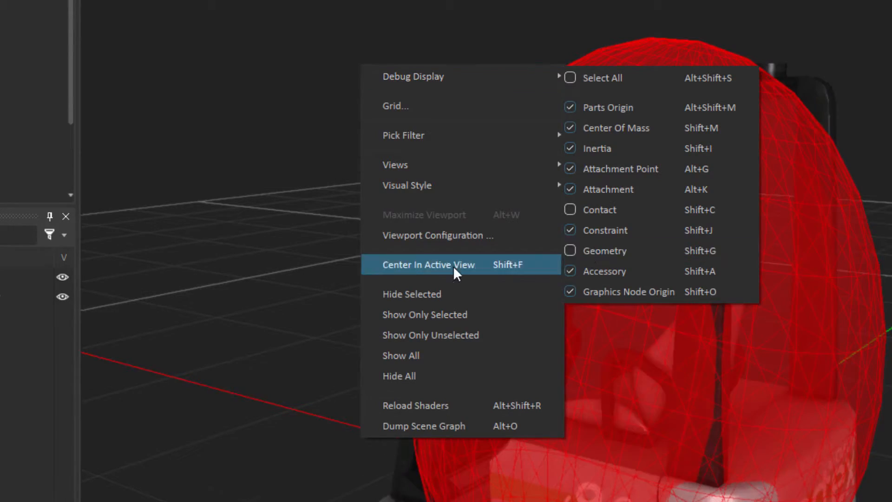
left_click(290, 311)
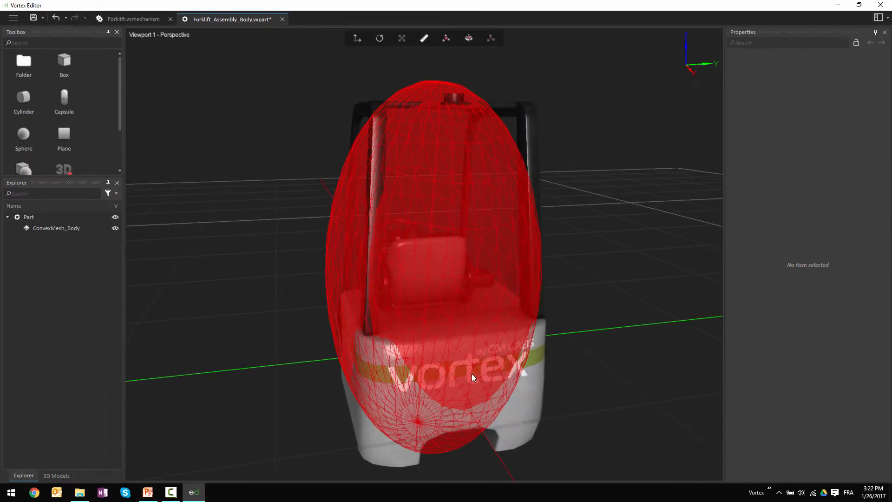
- Examine the inertia ellipsoid around the forklift body from several angles, with the part selected and deselected
middle_click_drag(472, 373, 491, 285)
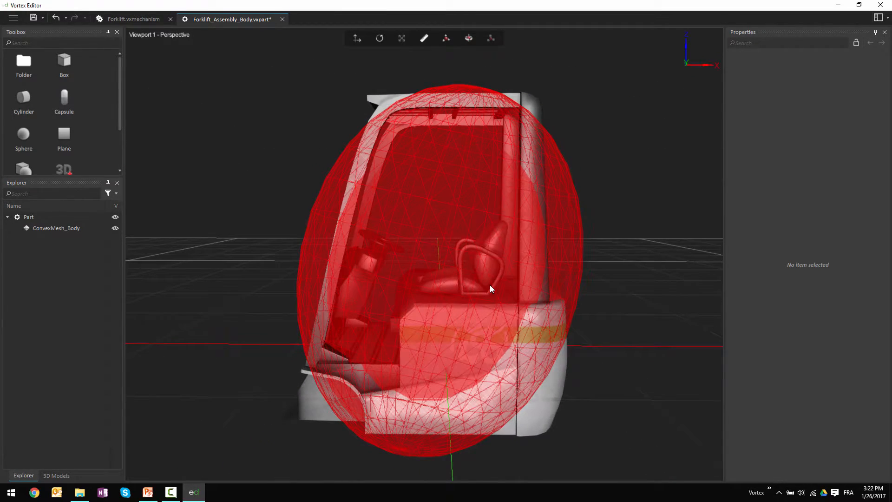
middle_click_drag(291, 304, 390, 327)
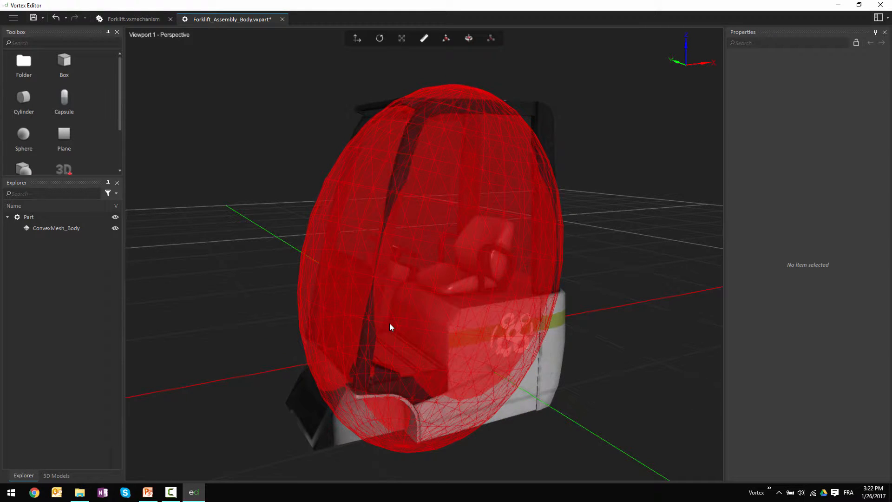
left_click(84, 217)
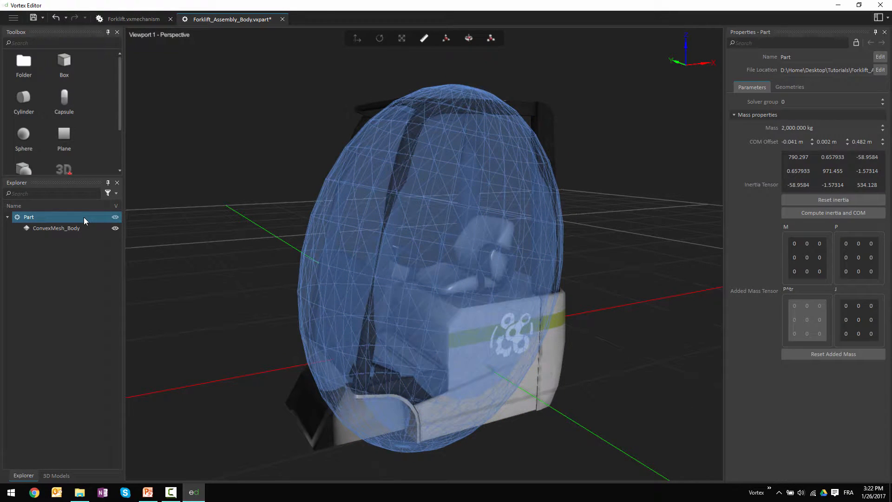
middle_click_drag(551, 416, 444, 403)
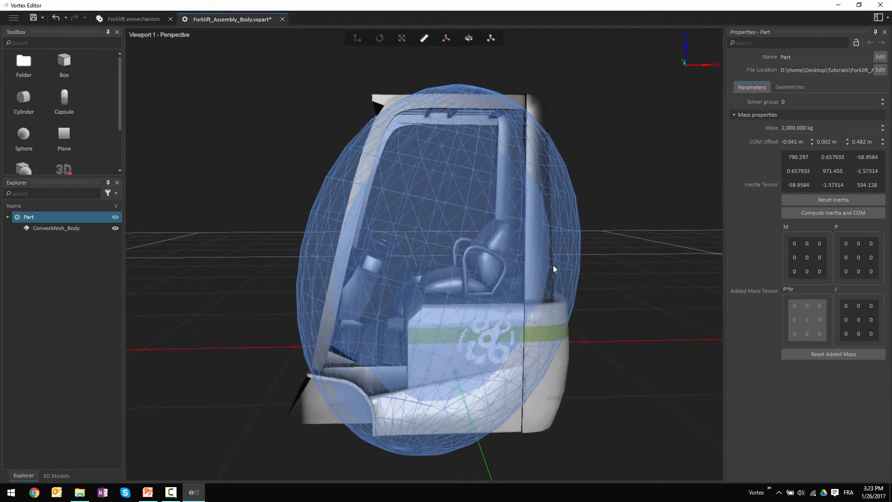
left_click(553, 268)
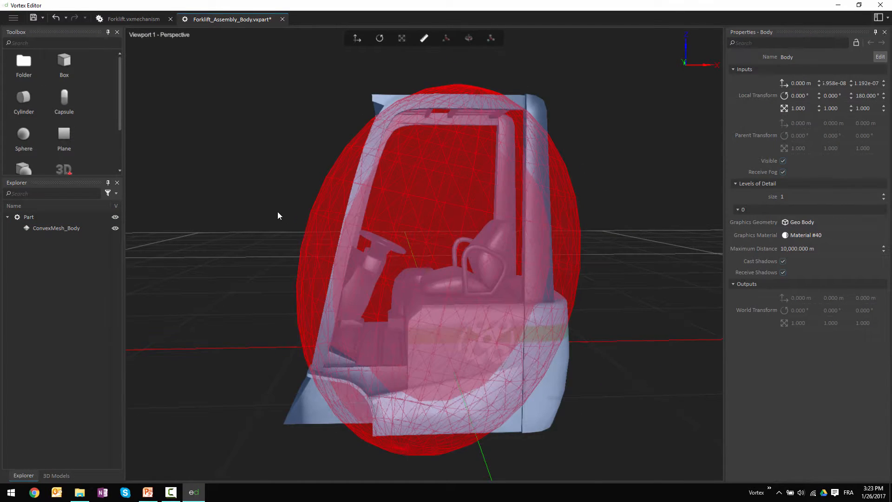
middle_click_drag(278, 215, 449, 181)
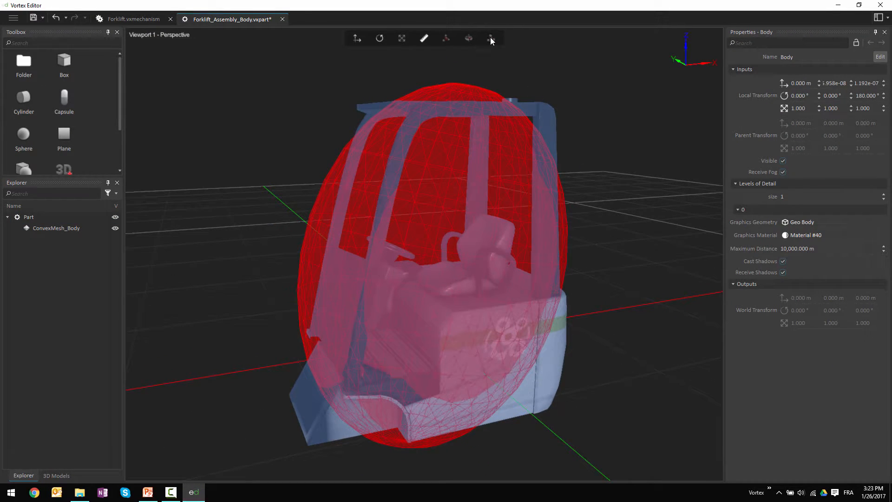
left_click(77, 217)
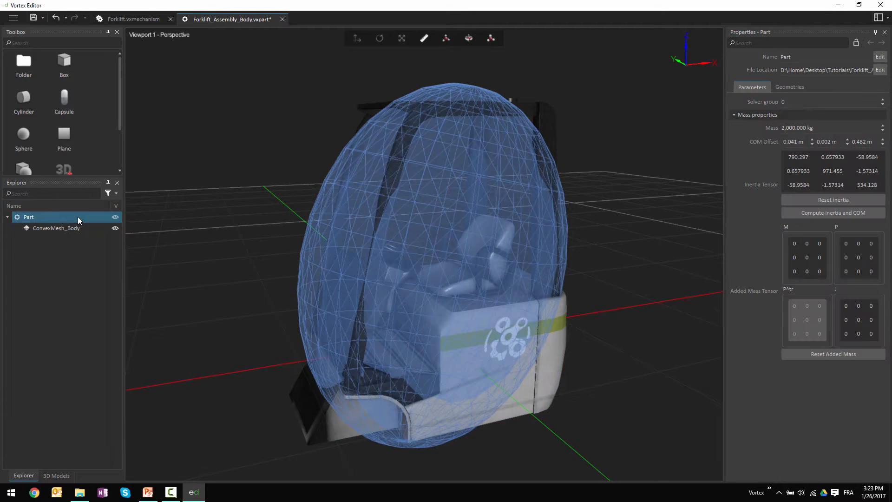
- Turn on the inertia manipulator for the part and examine its bounding box around the forklift body from several angles
left_click(491, 39)
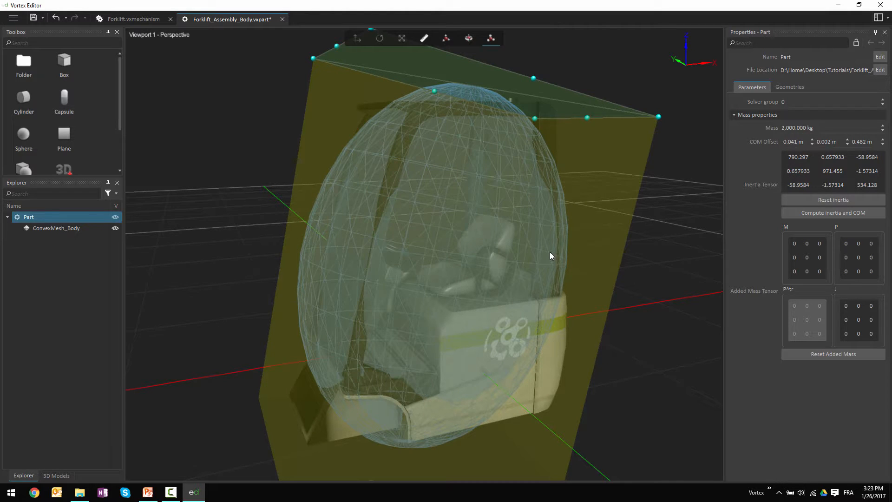
scroll(550, 252, "down", 5)
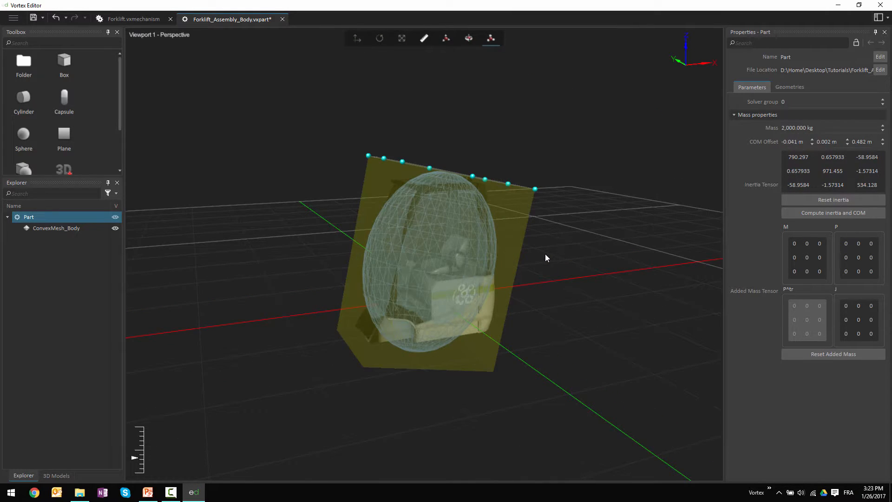
middle_click_drag(503, 285, 543, 284)
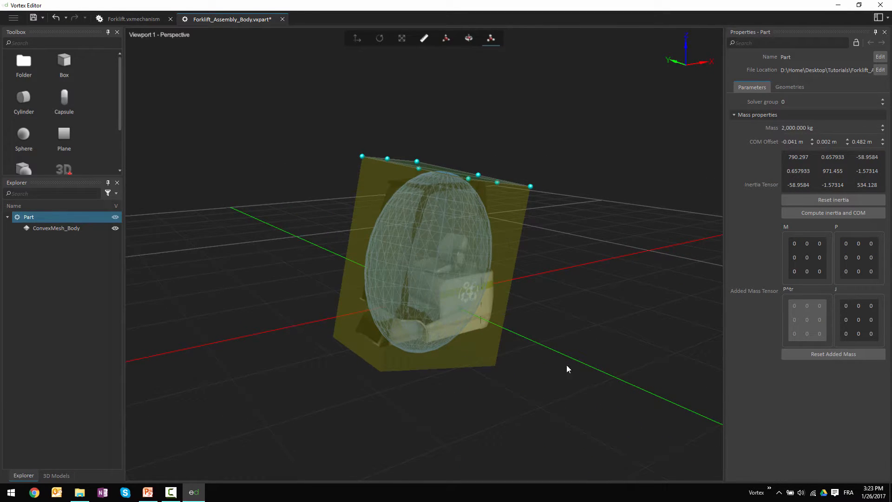
middle_click_drag(567, 365, 586, 350)
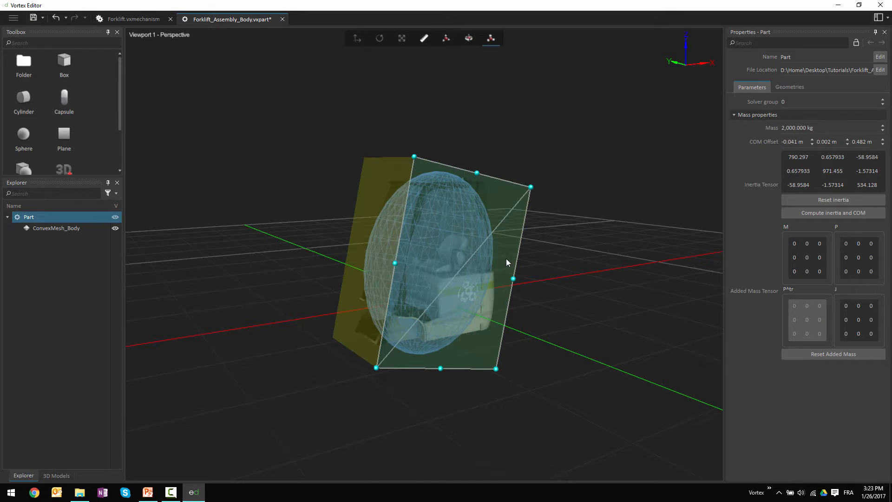
middle_click_drag(506, 259, 492, 280)
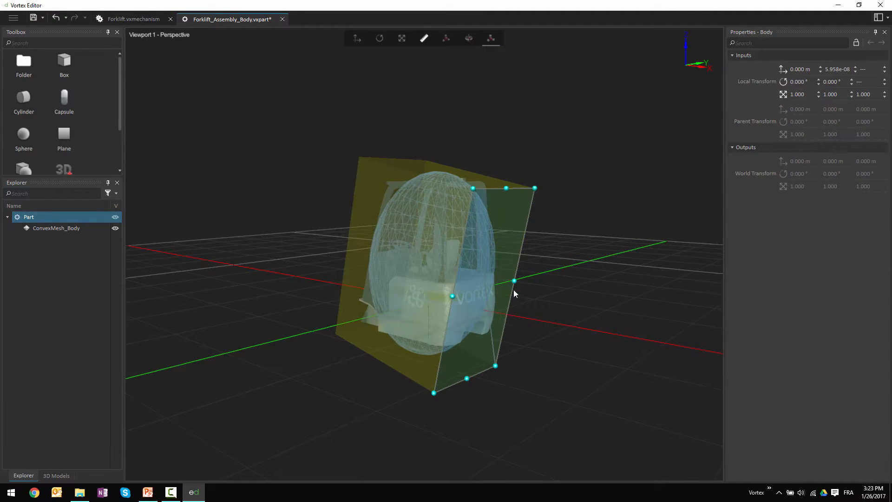
middle_click_drag(436, 355, 398, 345)
left_click(398, 345)
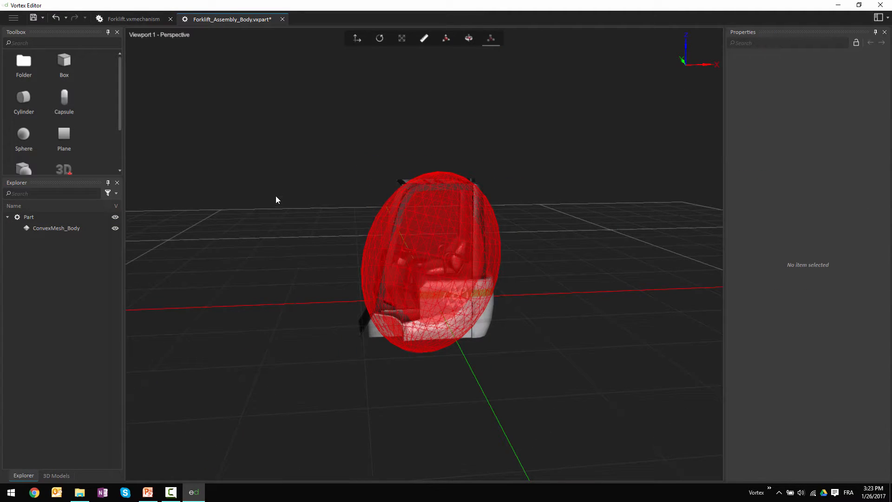
- Shorten the part's inertia box by moving its rear face toward the front of the forklift body
left_click(484, 42)
left_click(74, 218)
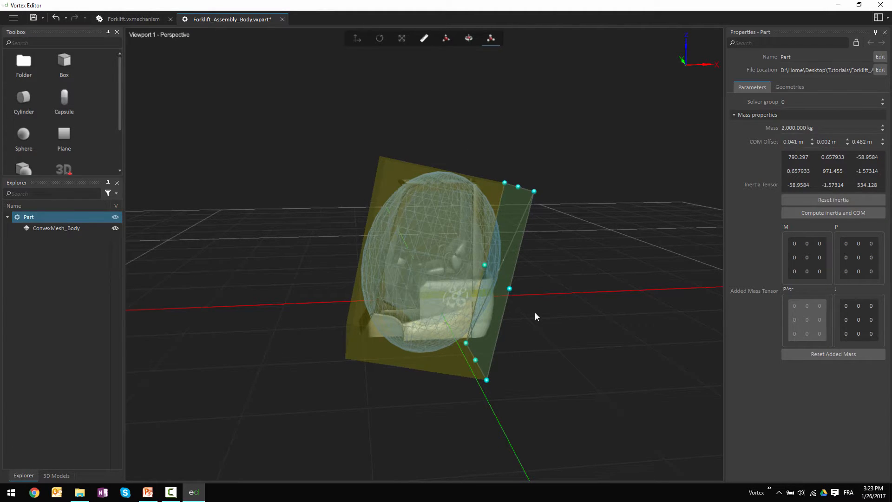
middle_click_drag(535, 314, 292, 279)
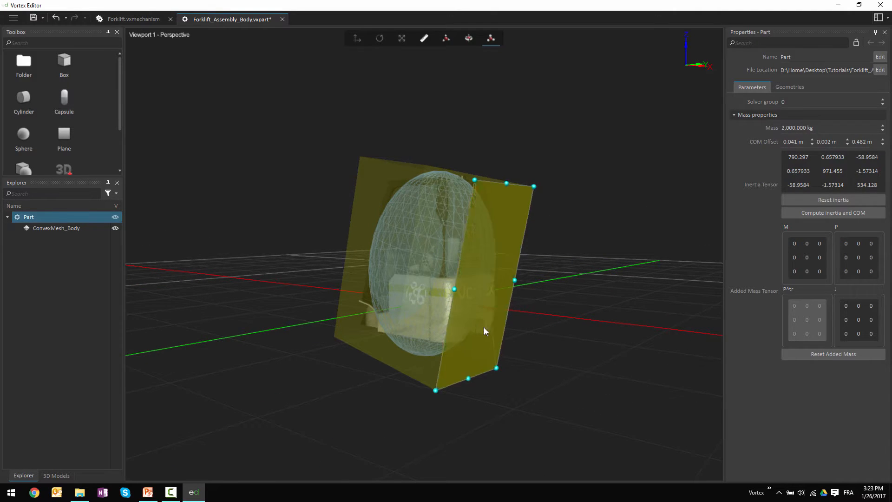
left_click_drag(484, 327, 461, 322)
middle_click_drag(330, 314, 363, 271)
left_click(362, 271)
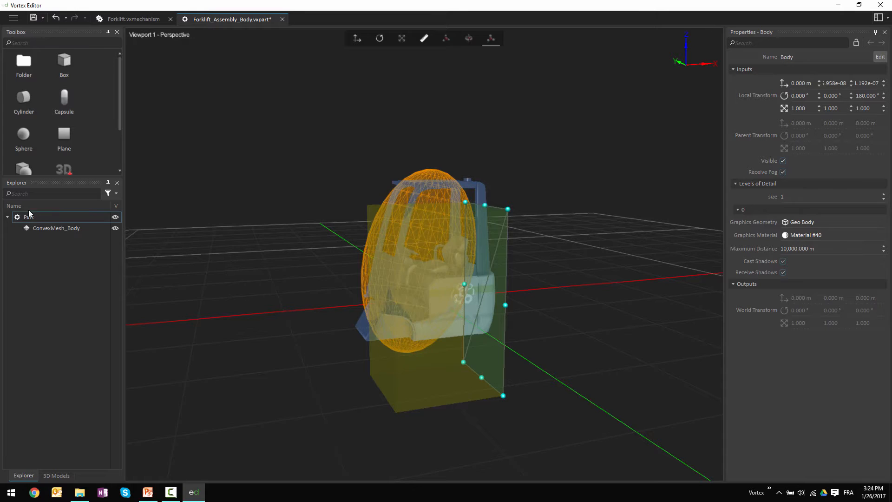
left_click(41, 217)
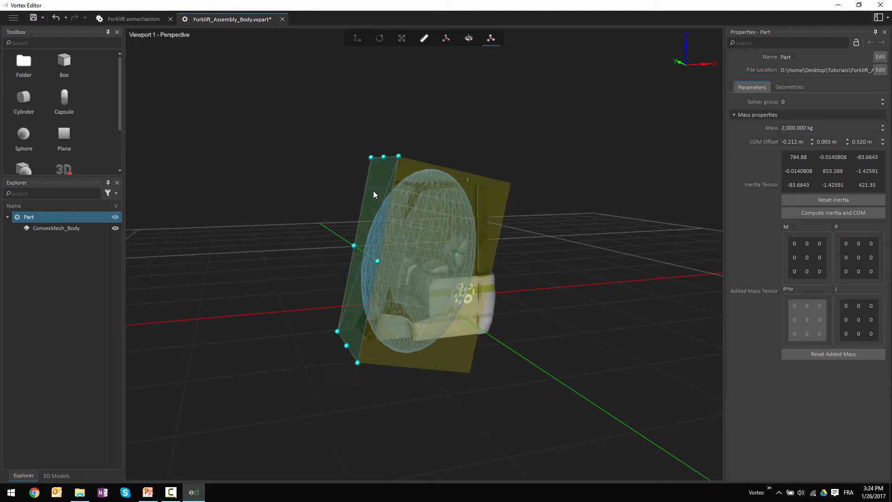
- Shrink the inertia box further by moving its front face rearward and lowering its top face to about seat height
left_click_drag(378, 224, 480, 240)
middle_click_drag(480, 239, 420, 295)
left_click(472, 189)
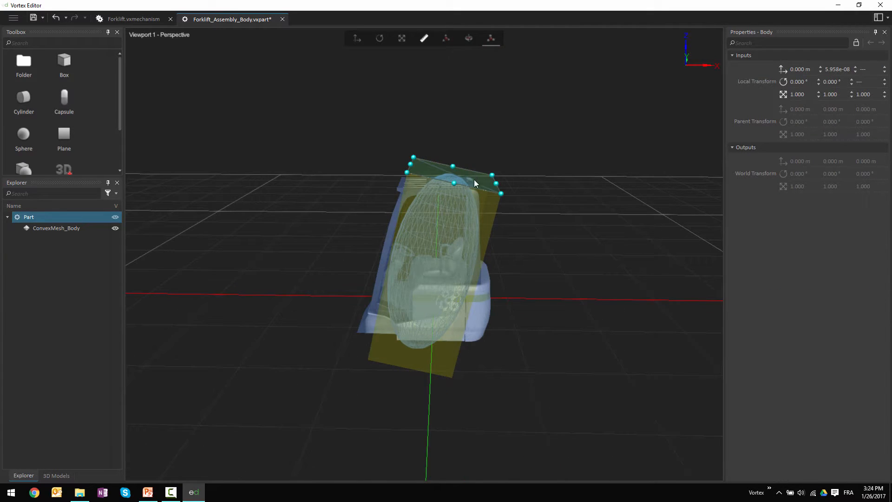
left_click_drag(474, 179, 458, 244)
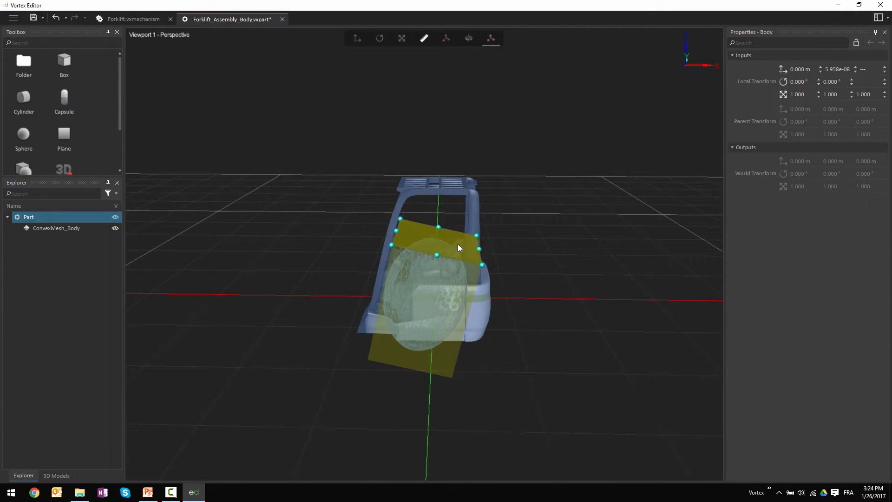
middle_click_drag(494, 310, 514, 248)
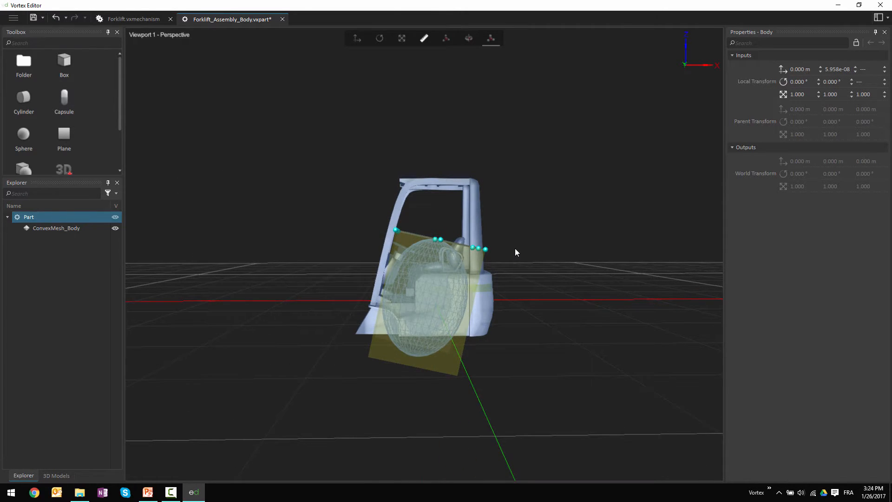
left_click(515, 248)
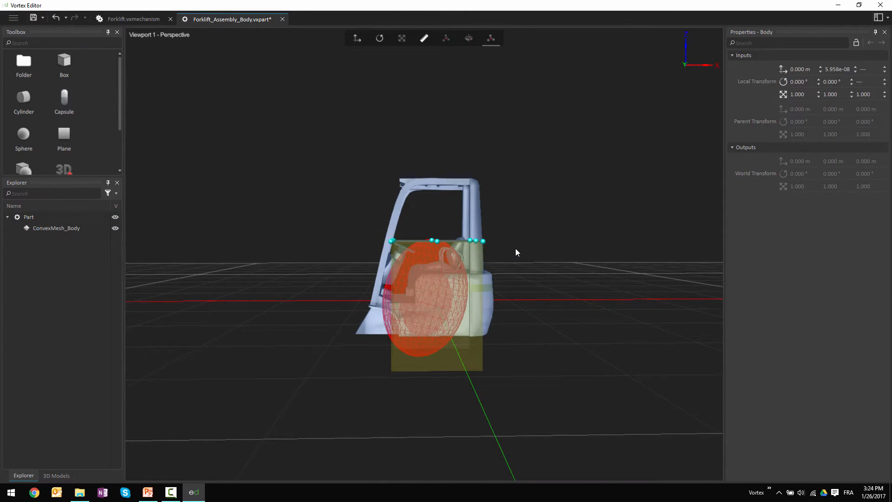
left_click(36, 218)
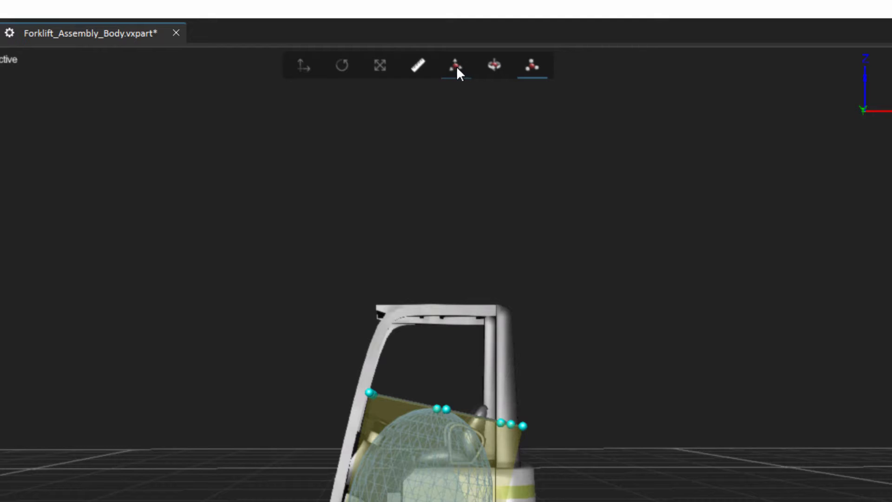
- Move the part's center of mass with its manipulator to an offset of about 0.19 m in X and 0.07 m in Z
left_click(457, 66)
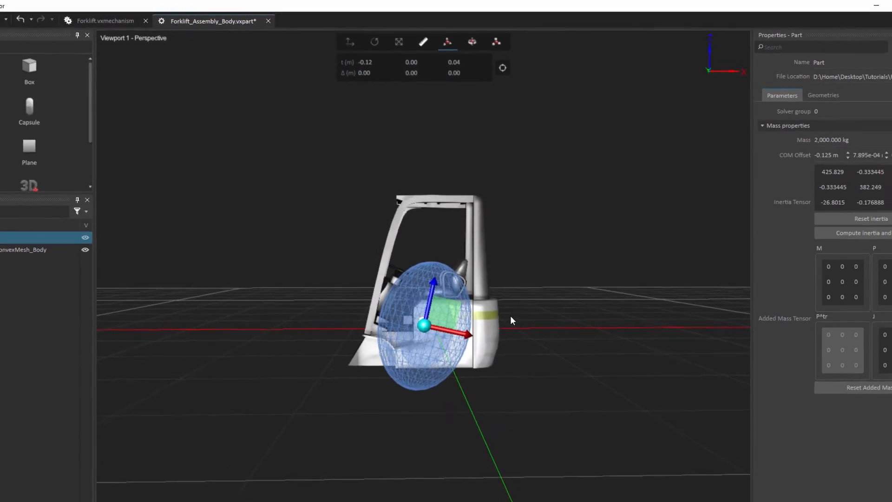
middle_click_drag(477, 290, 394, 311)
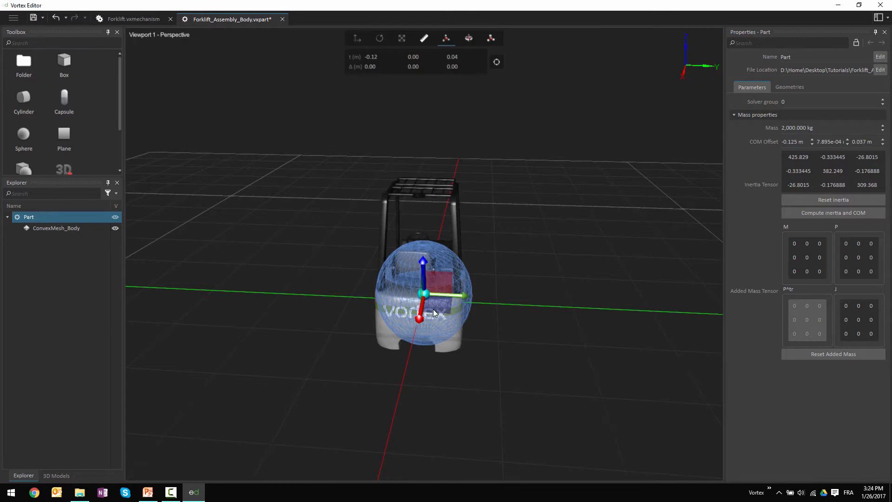
scroll(432, 308, "up", 3)
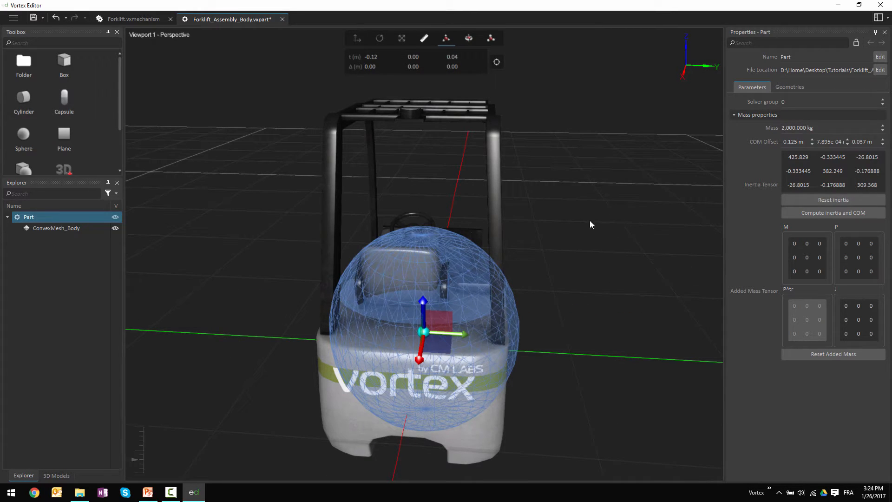
middle_click_drag(450, 350, 333, 345)
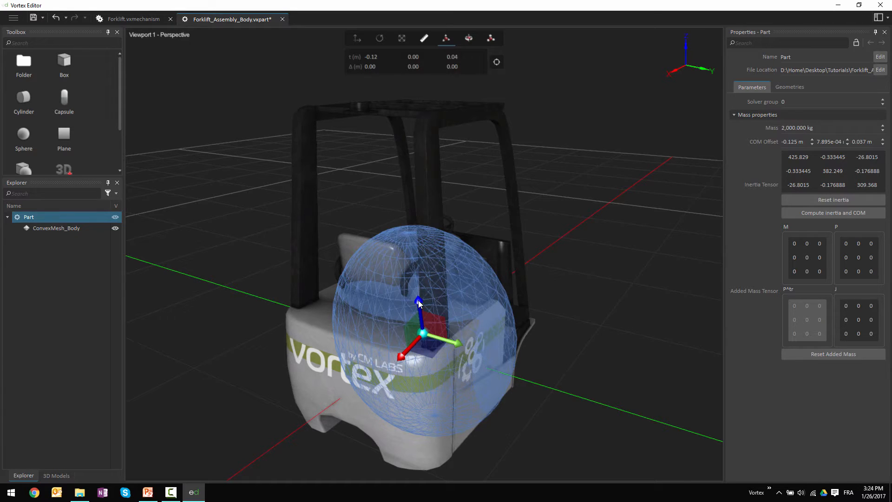
left_click_drag(420, 307, 347, 310)
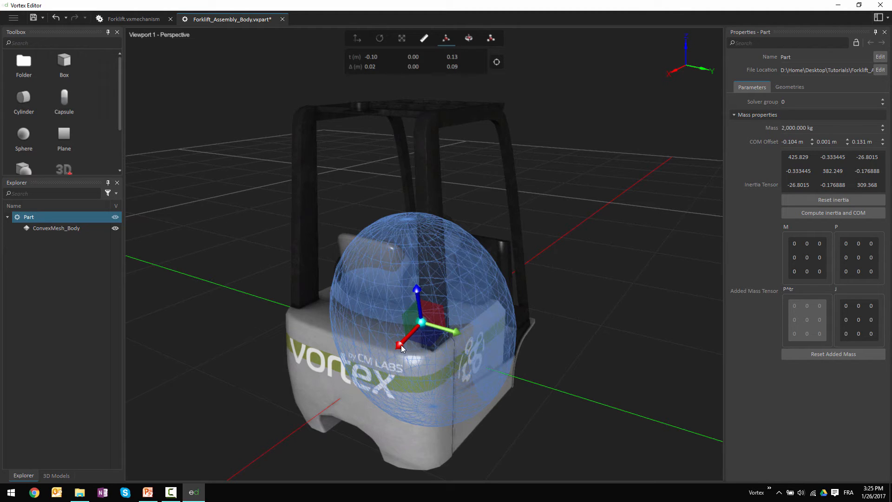
left_click_drag(400, 347, 373, 377)
left_click_drag(521, 425, 467, 401)
middle_click_drag(336, 380, 548, 396)
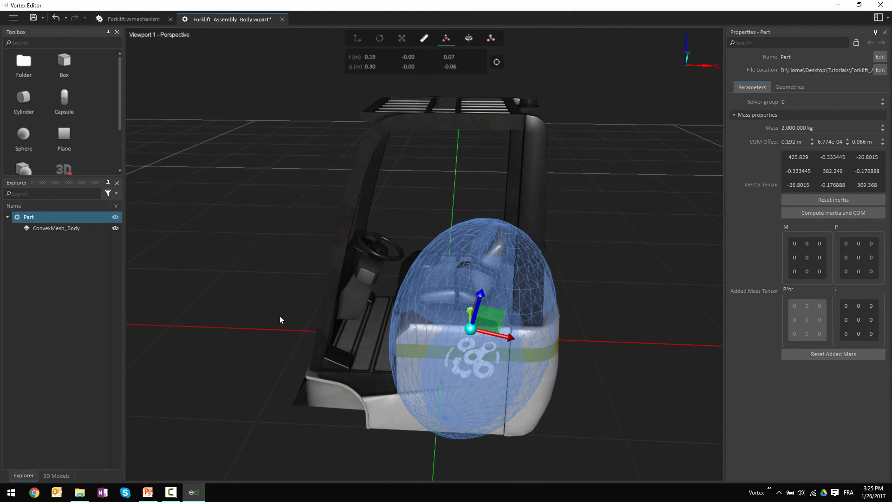
- Set the collision material of the ConvexMesh_Body geometry to Chassis
left_click(40, 228)
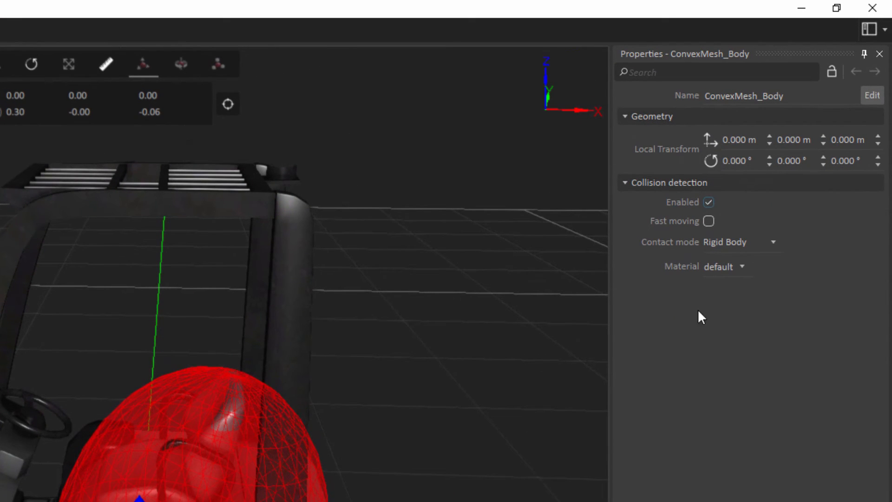
left_click(740, 264)
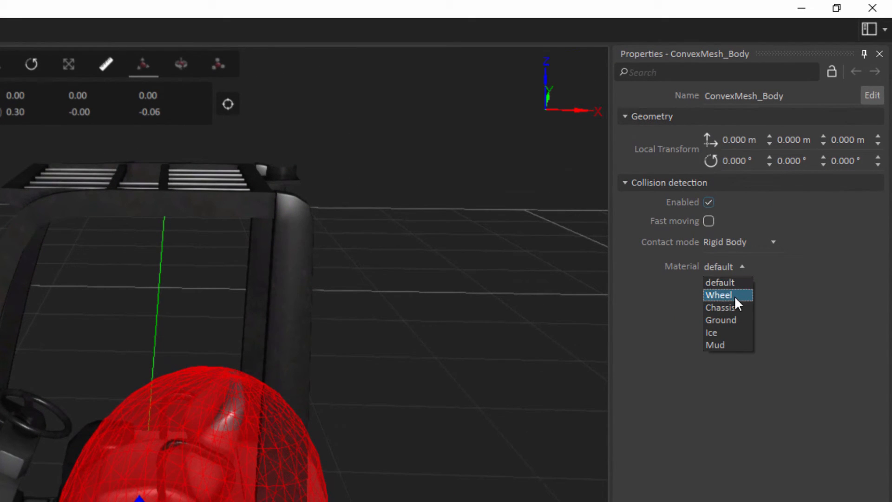
left_click(730, 309)
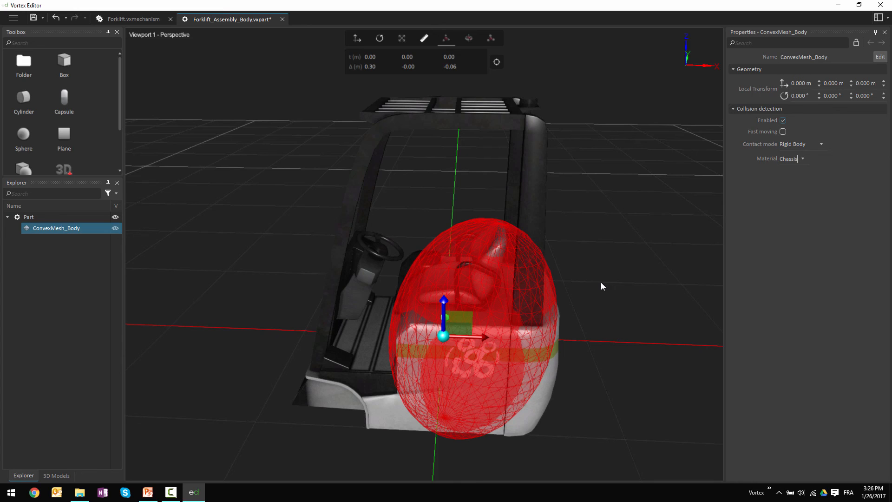
- Save the Forklift_Assembly_Body part and close it to return to the Forklift mechanism
key("ctrl+s")
left_click(279, 19)
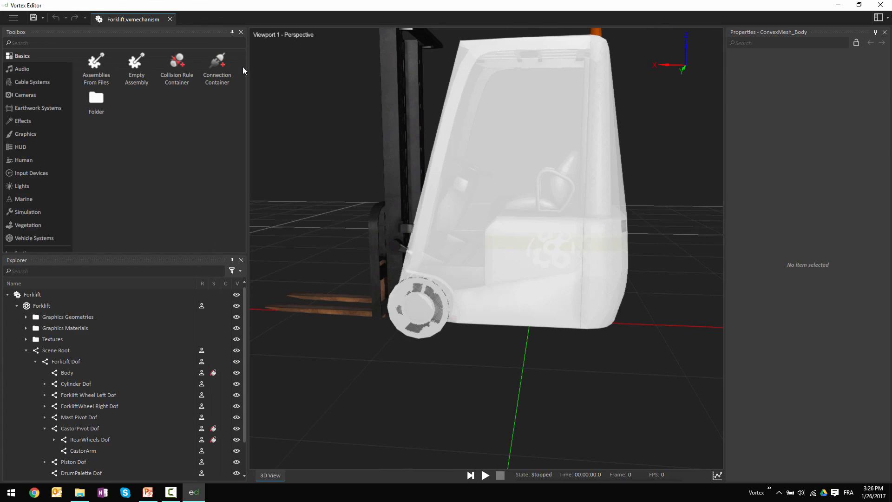